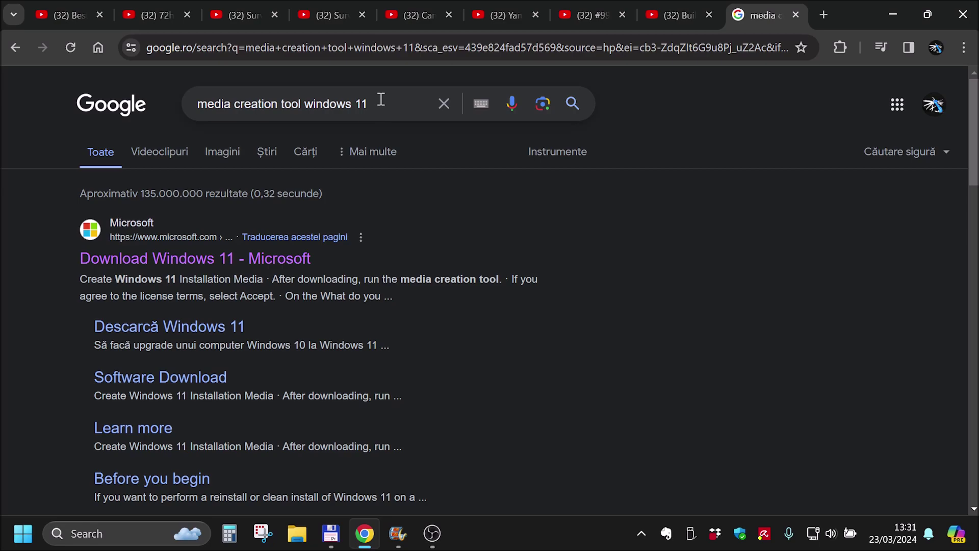
# - Open the 'Download Windows 11 - Microsoft' search result and accept the site's cookies
pyautogui.click(381, 100)
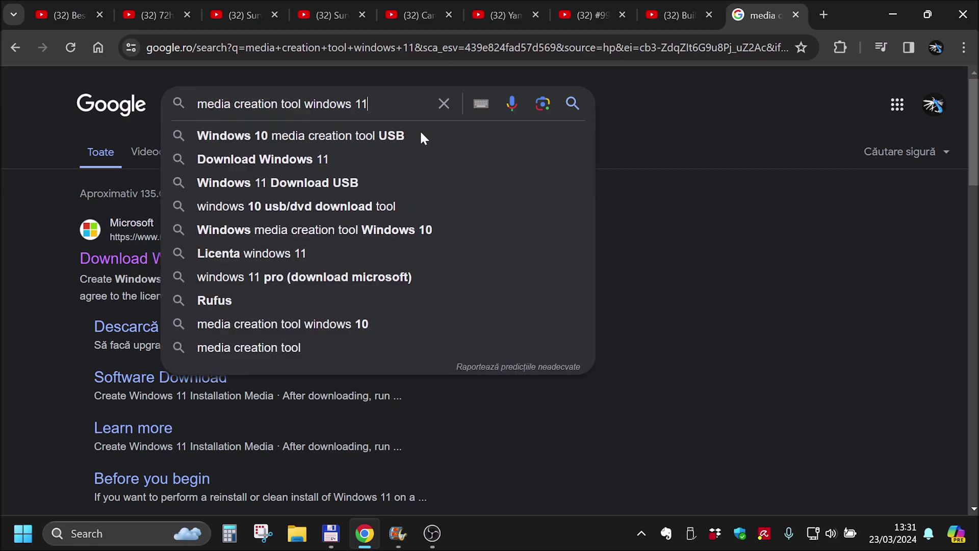
pyautogui.click(684, 250)
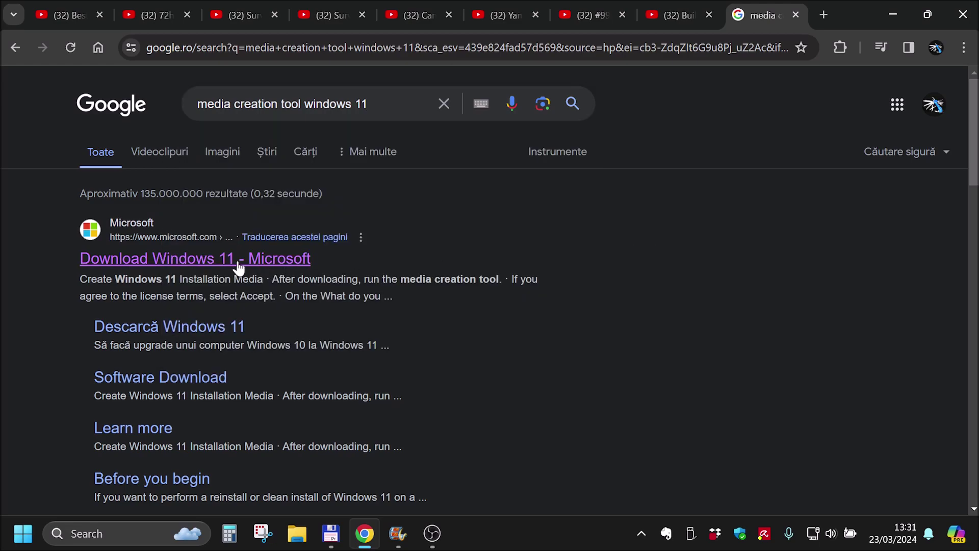
pyautogui.click(203, 258)
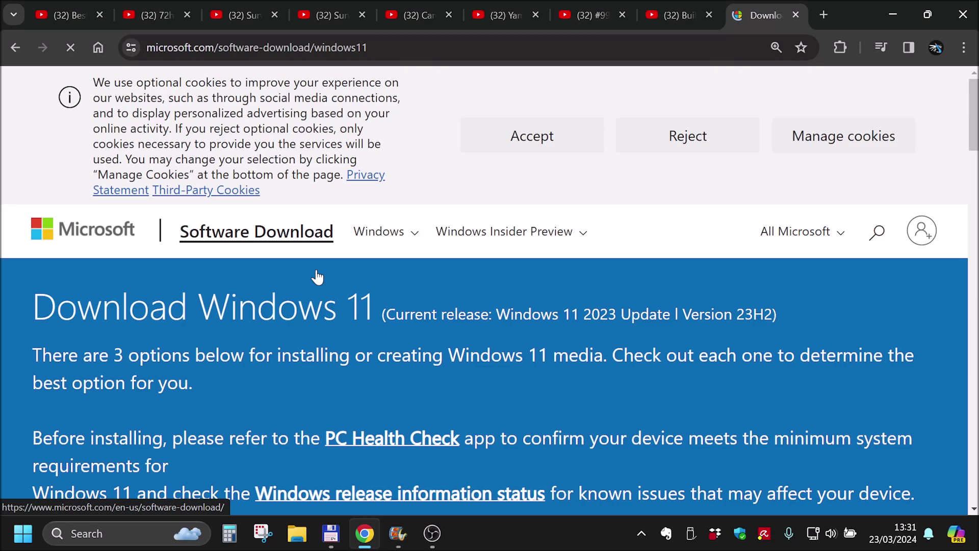
pyautogui.click(577, 137)
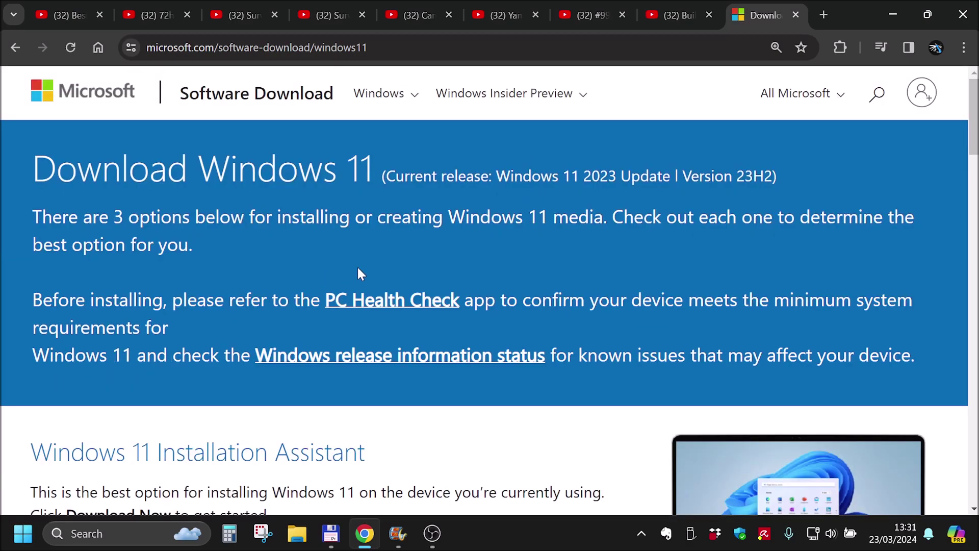
# - Scroll down to the 'Create Windows 11 Installation Media' section and its download option
pyautogui.scroll(-5, 358, 274)
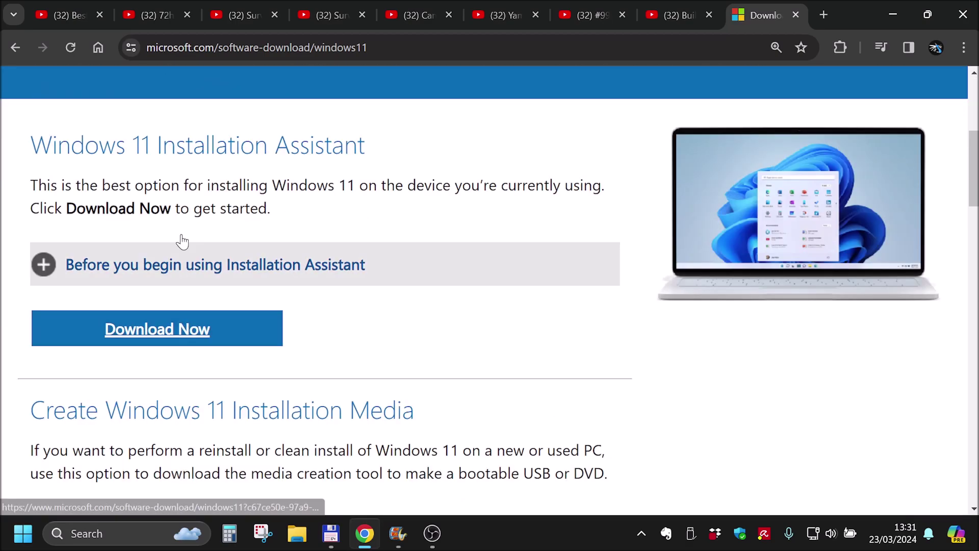
pyautogui.scroll(3, 117, 174)
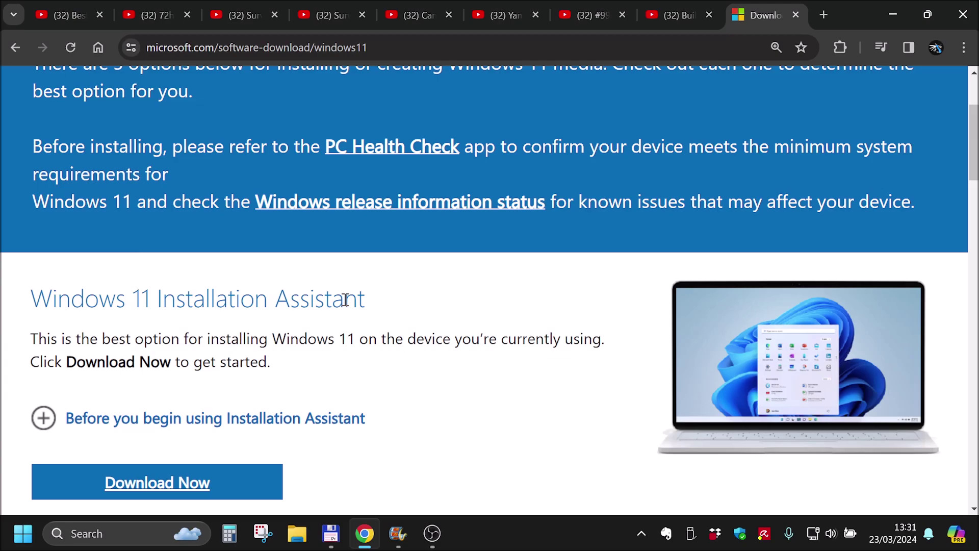
pyautogui.scroll(-5, 344, 300)
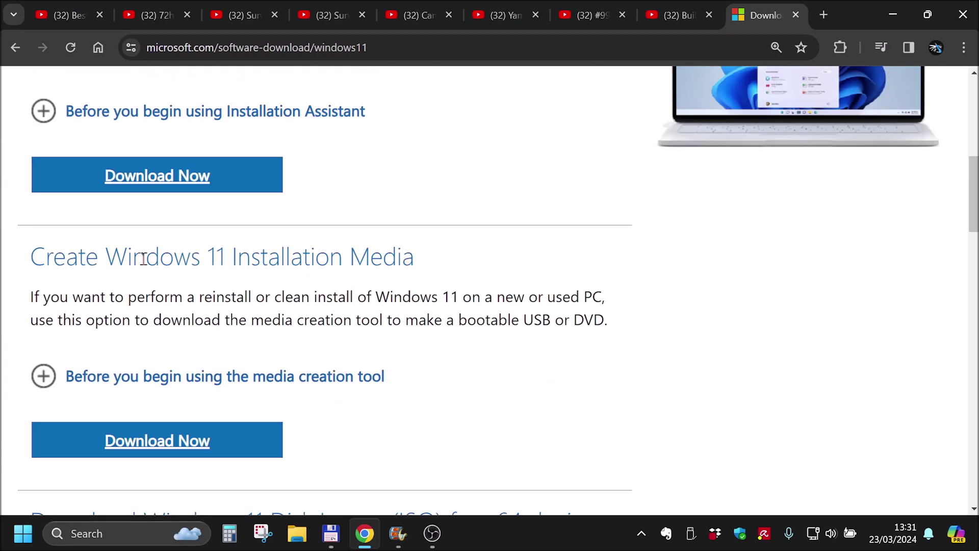
pyautogui.moveTo(33, 257); pyautogui.dragTo(428, 271)
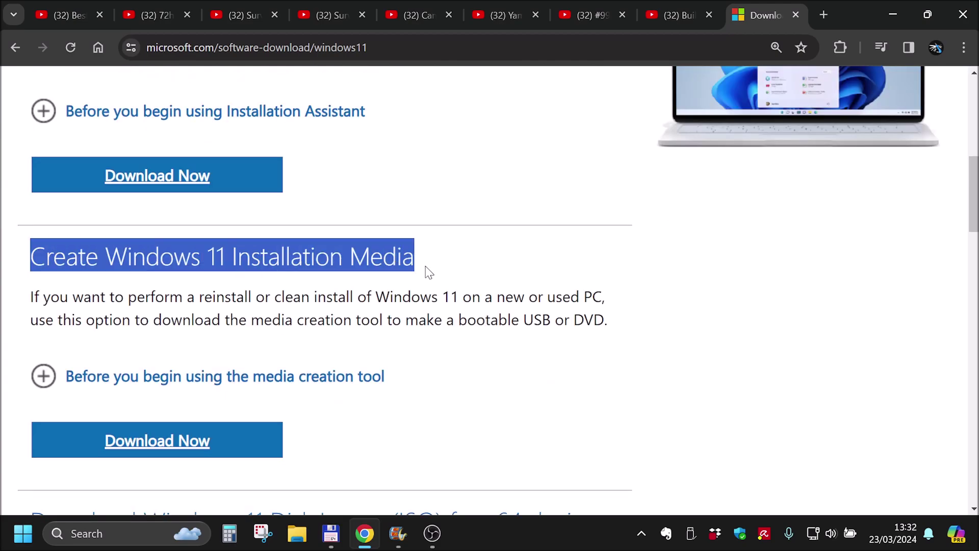
pyautogui.scroll(-1, 435, 271)
pyautogui.scroll(5, 433, 271)
pyautogui.moveTo(370, 223); pyautogui.dragTo(37, 227)
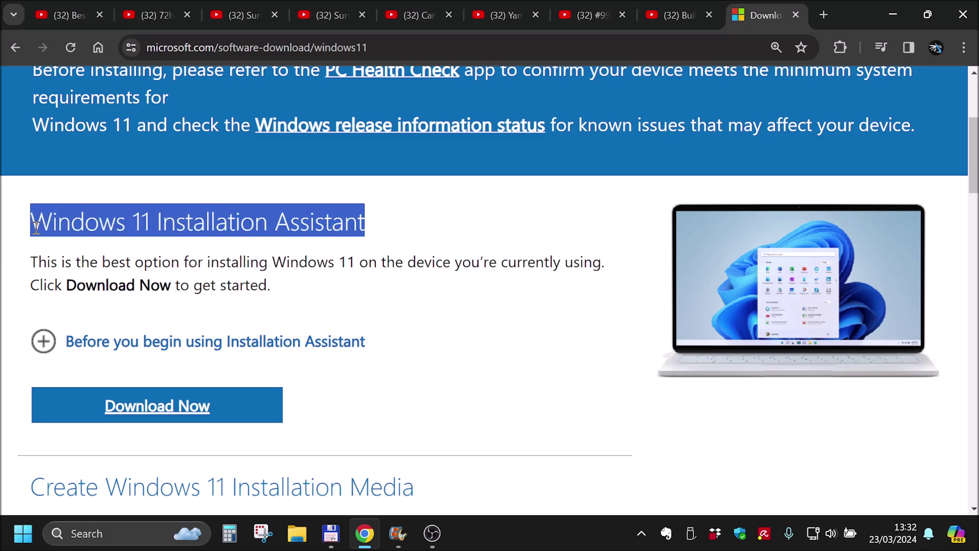
pyautogui.click(71, 245)
pyautogui.scroll(-3, 70, 245)
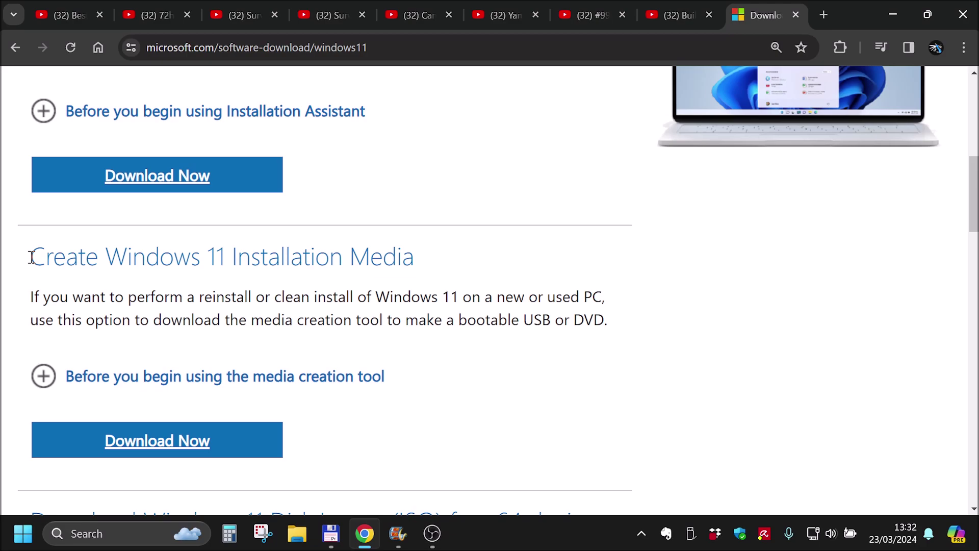
pyautogui.scroll(-2, 177, 454)
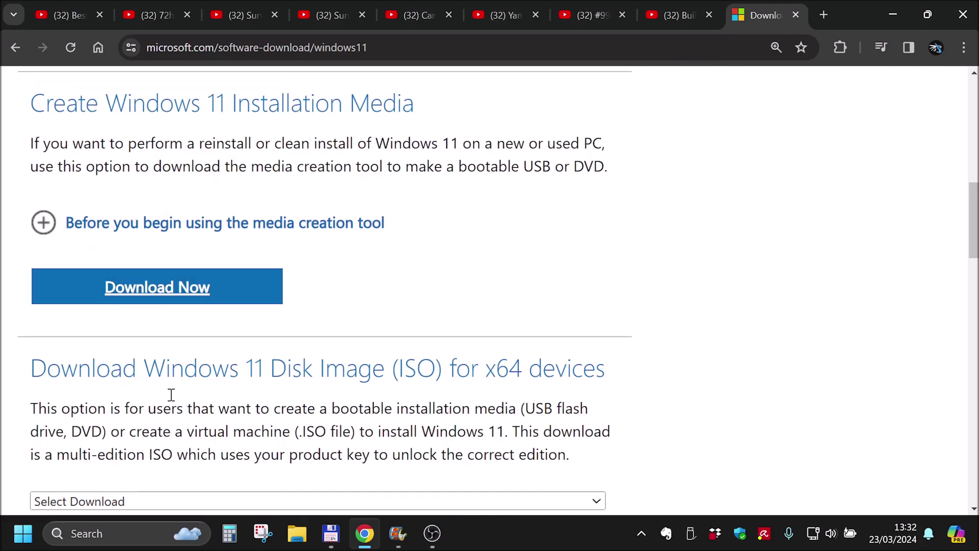
# - Download and save MediaCreationTool_Win11_23H2.exe, then run it from Chrome's download bubble
pyautogui.click(169, 289)
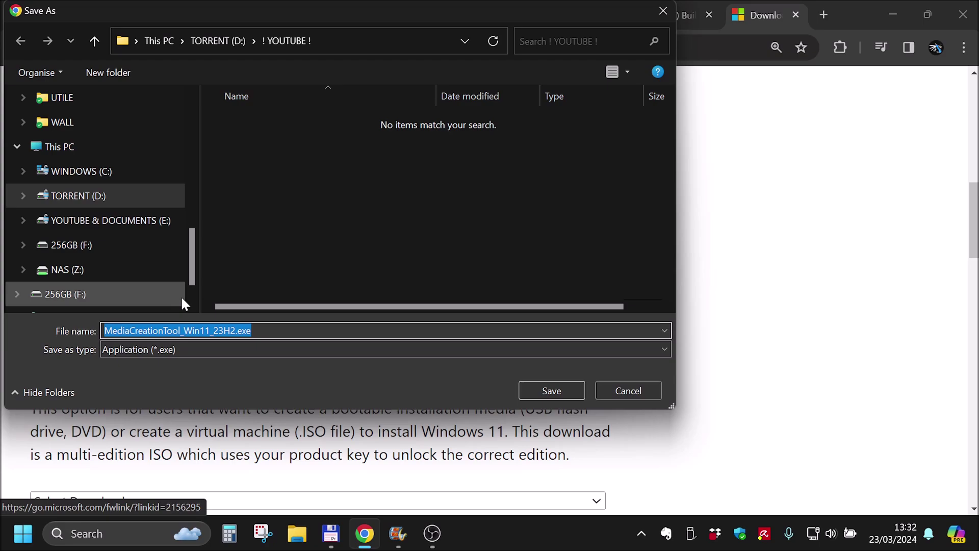
pyautogui.click(575, 394)
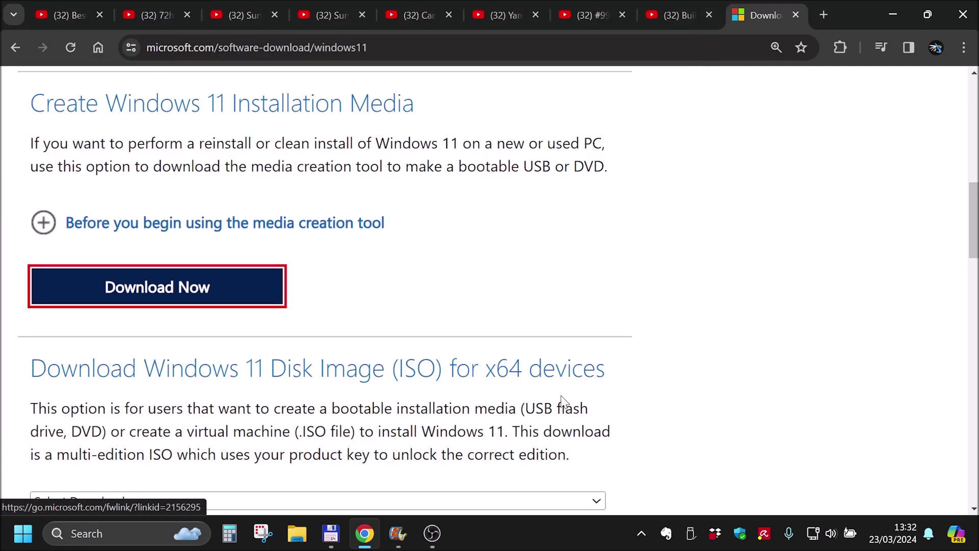
pyautogui.click(719, 90)
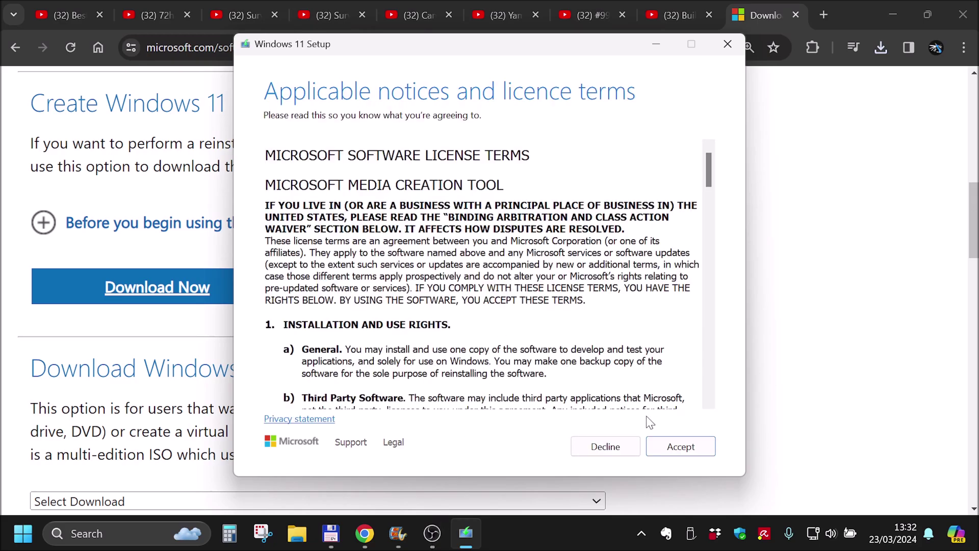
# - Accept the Windows 11 Setup licence terms
pyautogui.click(668, 447)
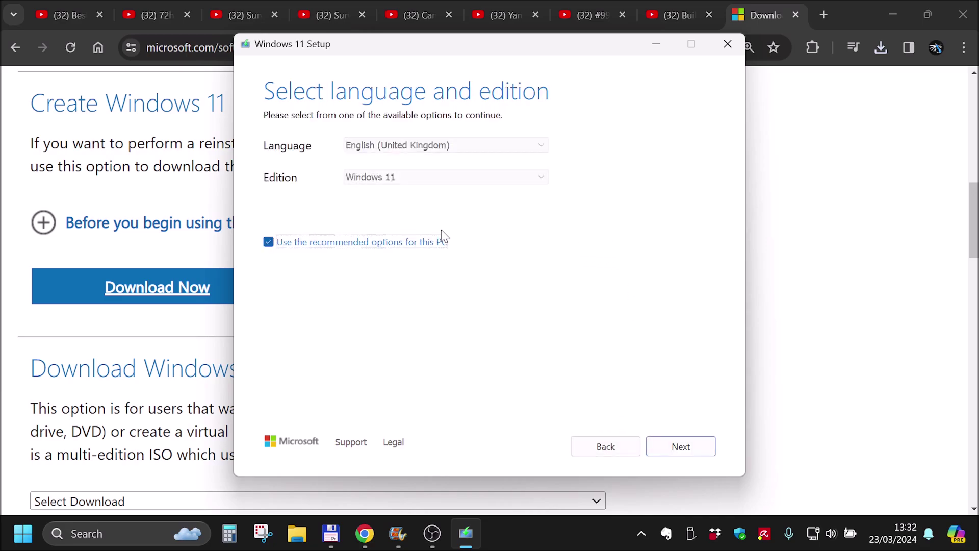
# - Turn off the recommended options, keeping English (United Kingdom) as the language and Windows 11 as the edition
pyautogui.click(268, 242)
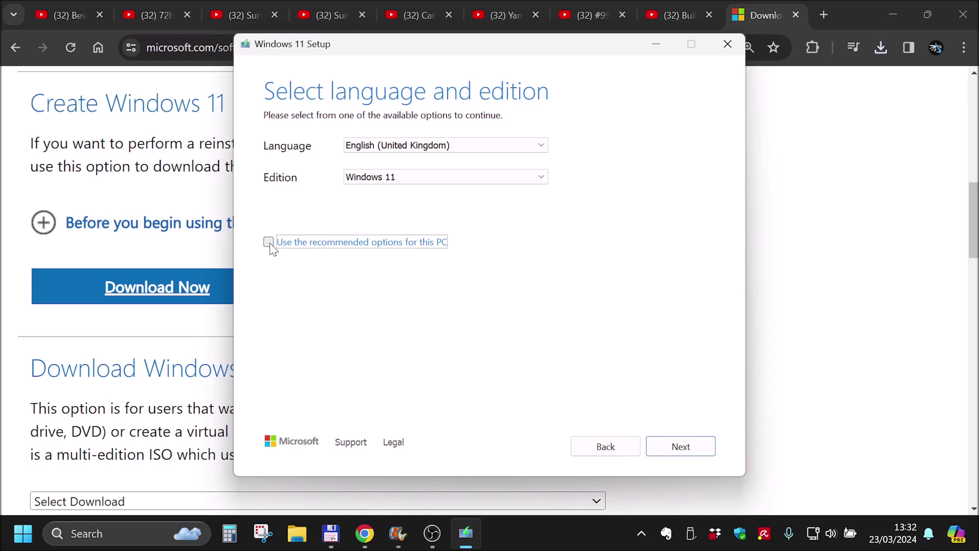
pyautogui.click(463, 146)
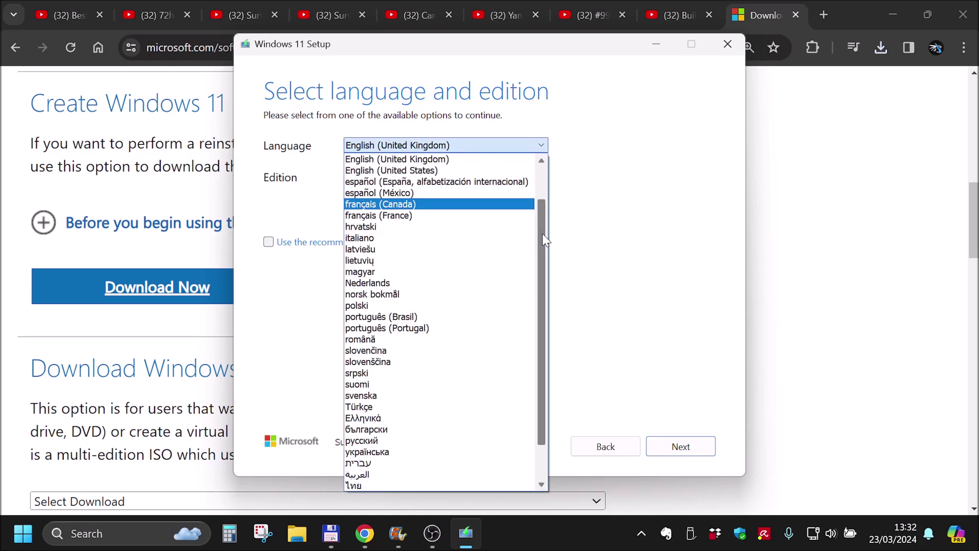
pyautogui.moveTo(541, 217); pyautogui.dragTo(540, 184)
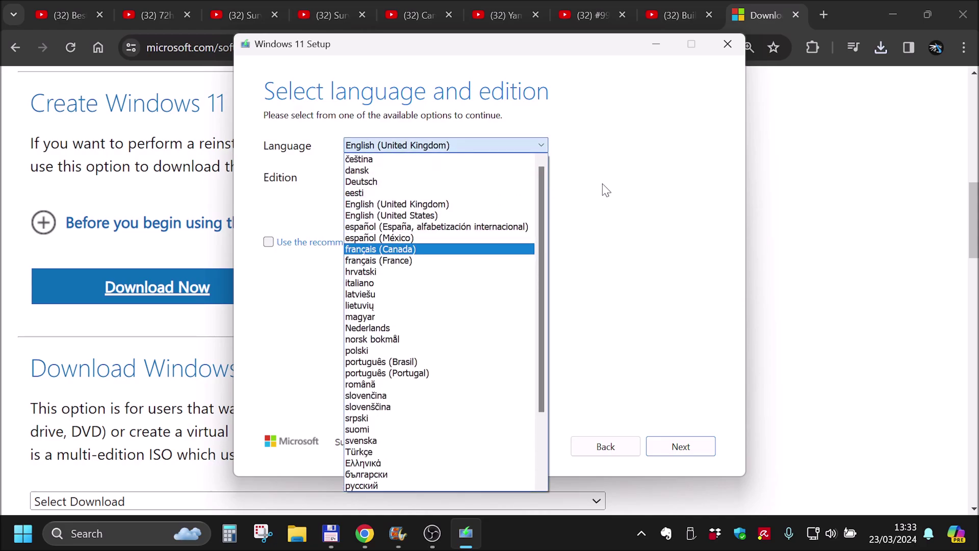
pyautogui.click(605, 189)
pyautogui.click(537, 176)
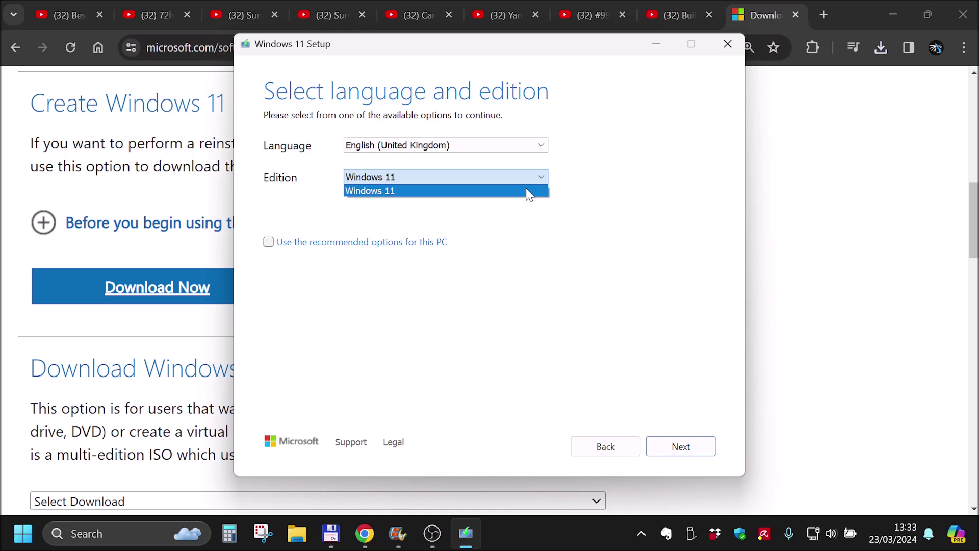
pyautogui.click(528, 190)
pyautogui.click(535, 183)
pyautogui.click(531, 188)
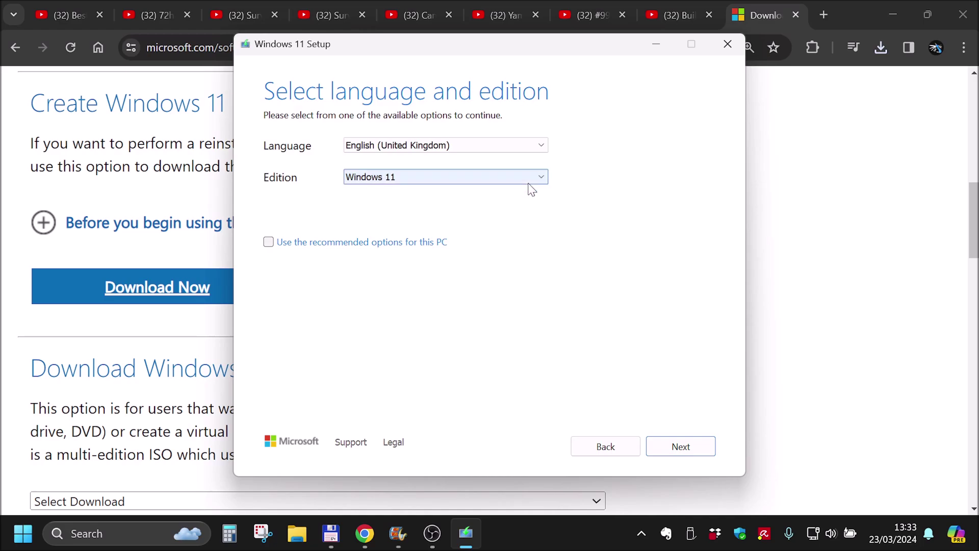
pyautogui.click(537, 181)
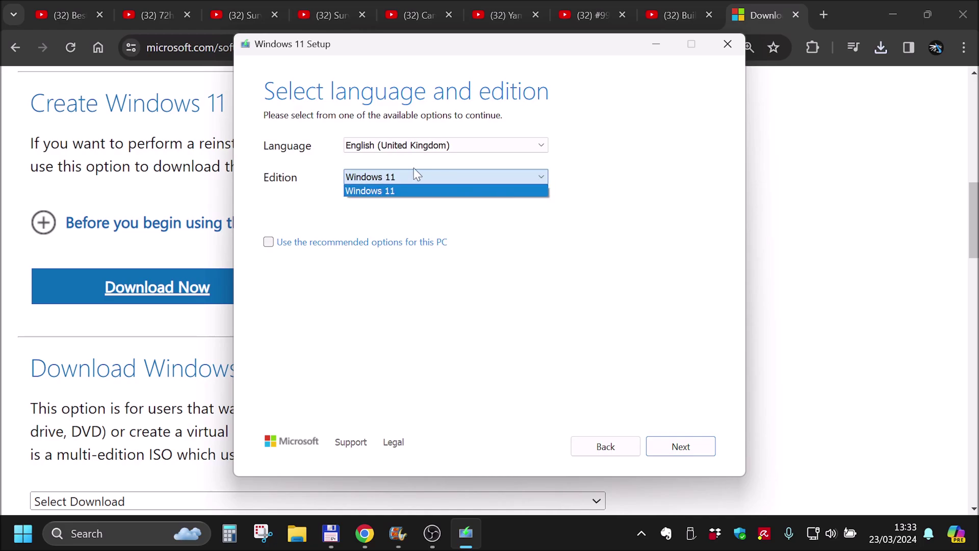
pyautogui.click(600, 181)
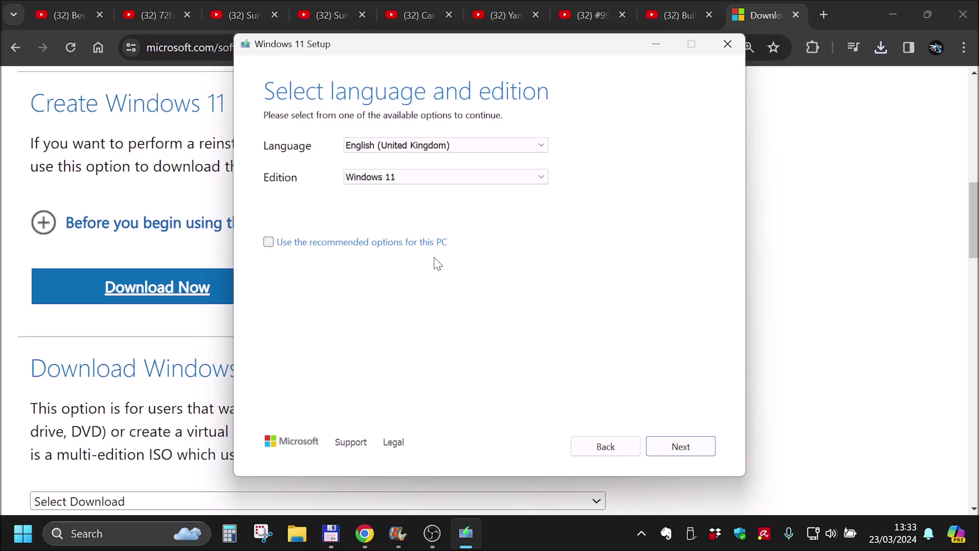
pyautogui.click(309, 242)
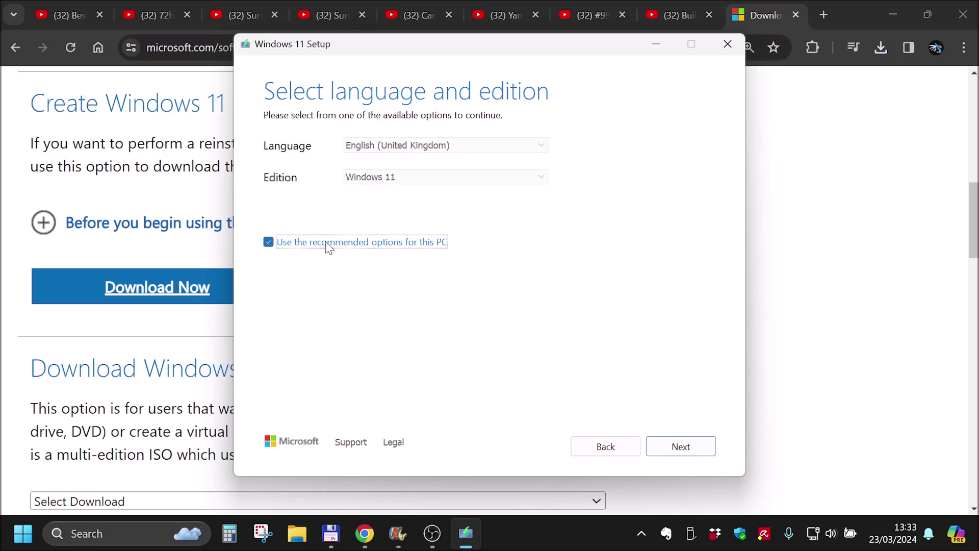
pyautogui.click(363, 242)
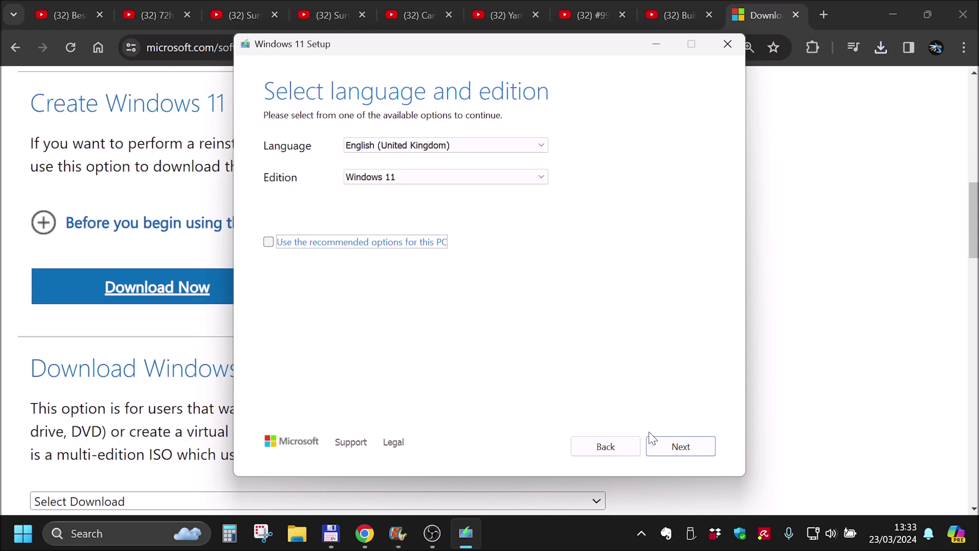
# - Continue past language and edition and choose USB flash drive as the media
pyautogui.click(670, 449)
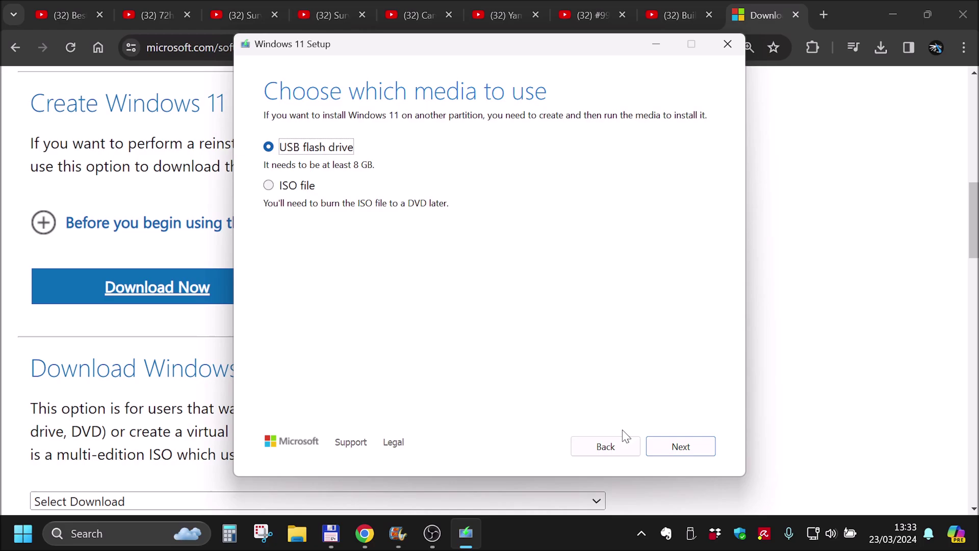
pyautogui.click(672, 450)
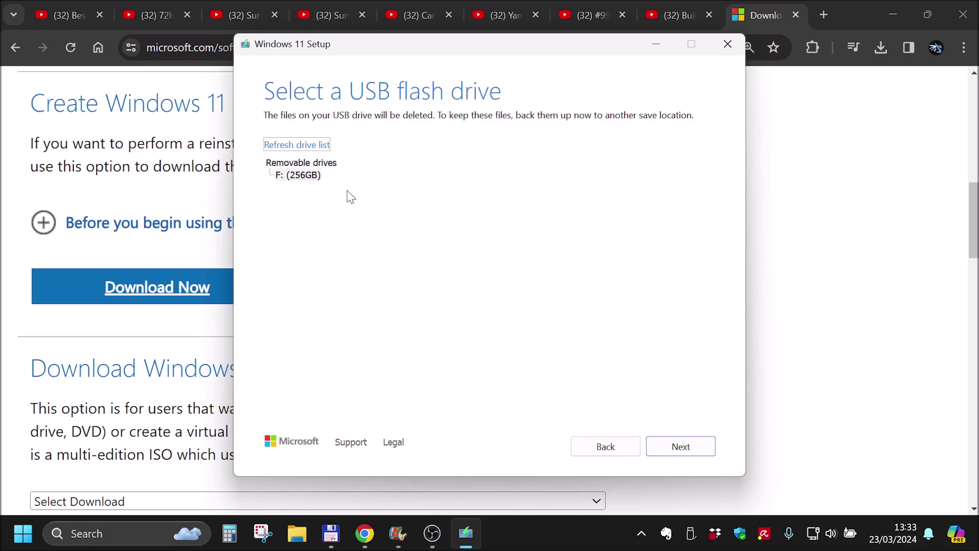
# - Select removable drive F: (256GB) and start writing the installation media to it
pyautogui.click(305, 176)
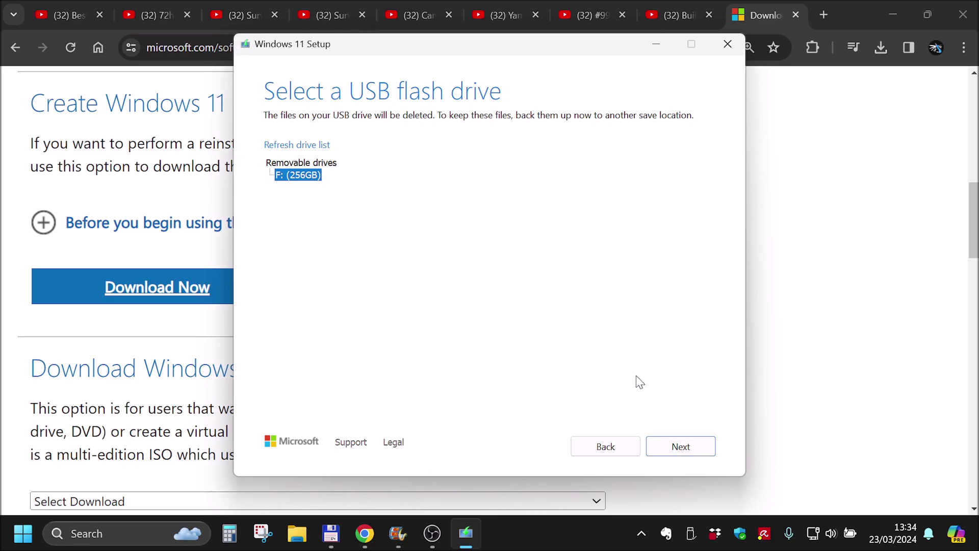
pyautogui.click(680, 453)
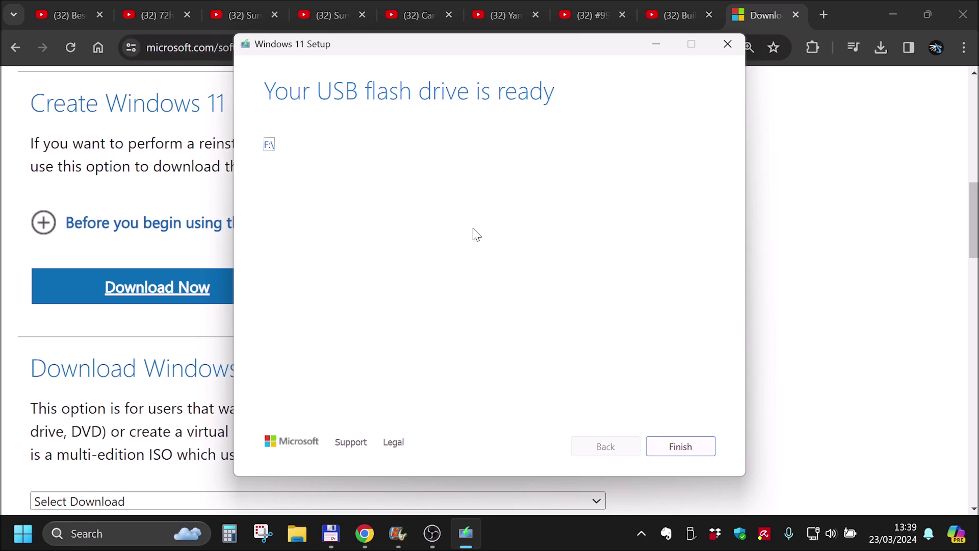
# - Check the USB eject options without ejecting, then finish Setup so it cleans up and closes
pyautogui.click(691, 534)
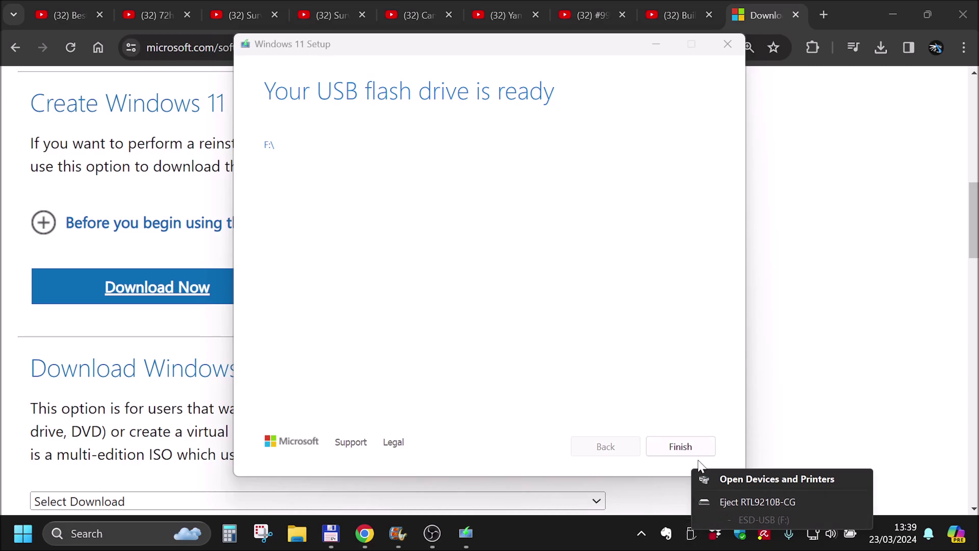
pyautogui.click(490, 181)
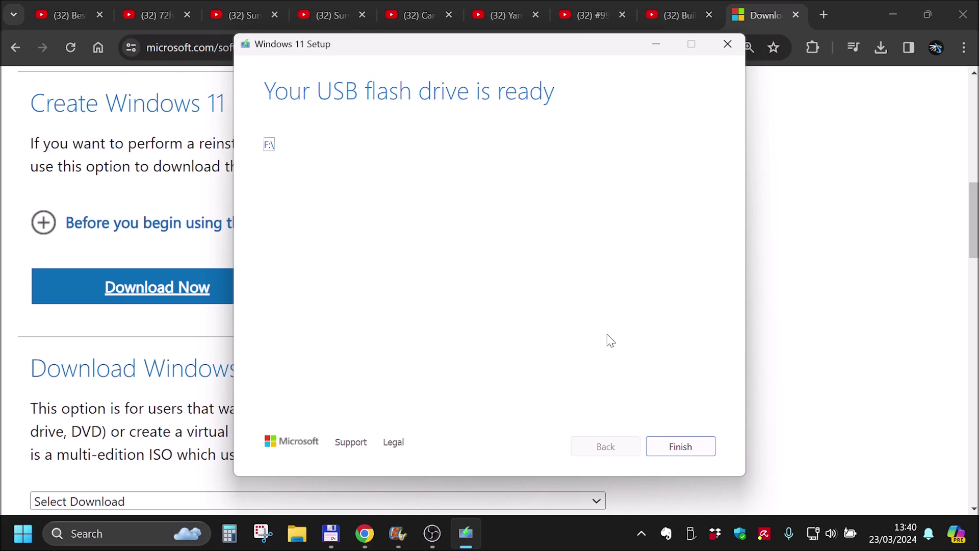
pyautogui.click(685, 453)
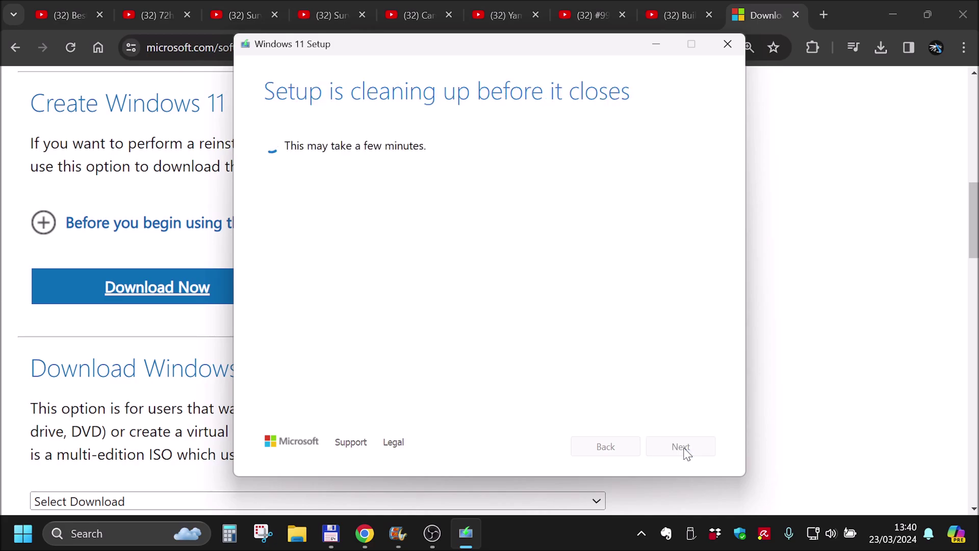